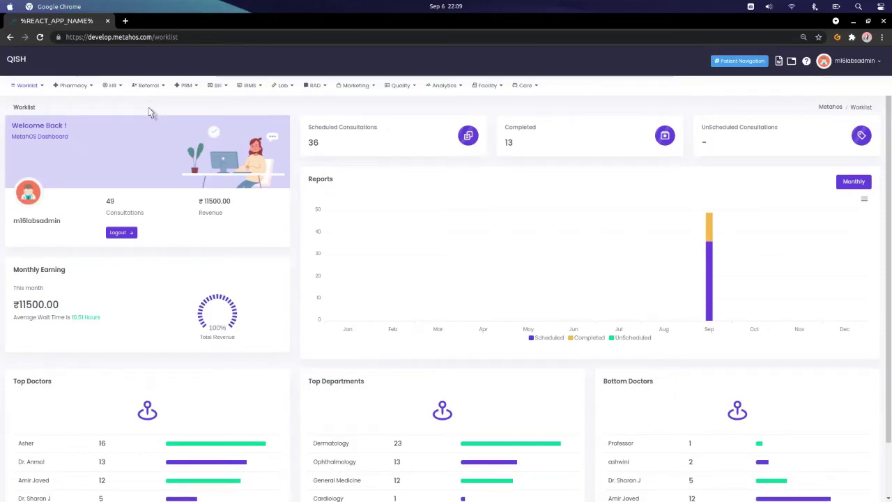
- Open Inventory Management from the Facility menu
mouse_move(218, 95)
mouse_move(484, 93)
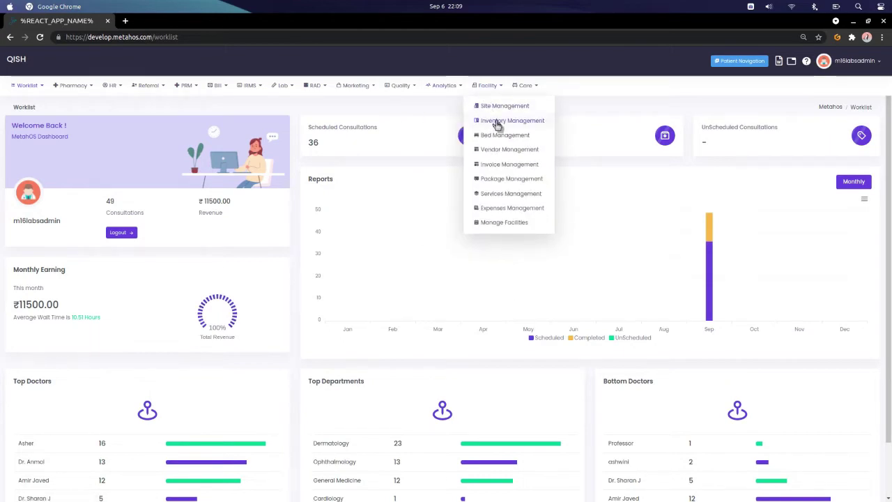
click(494, 119)
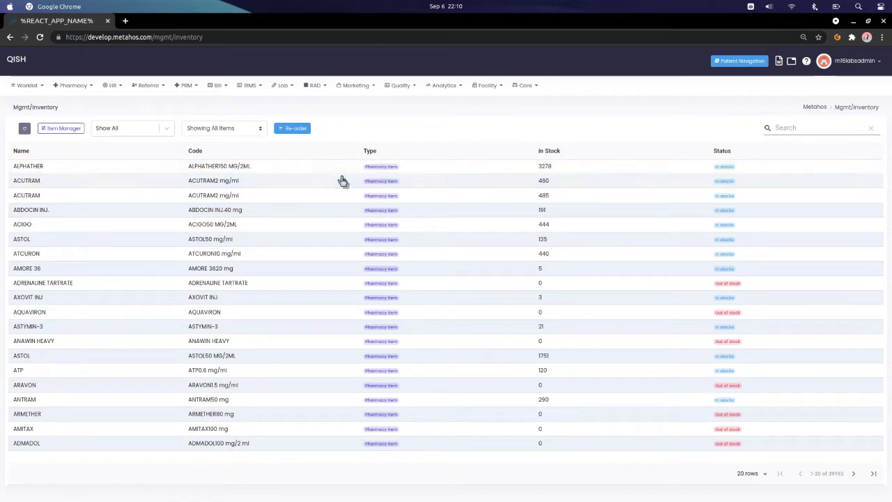
click(130, 128)
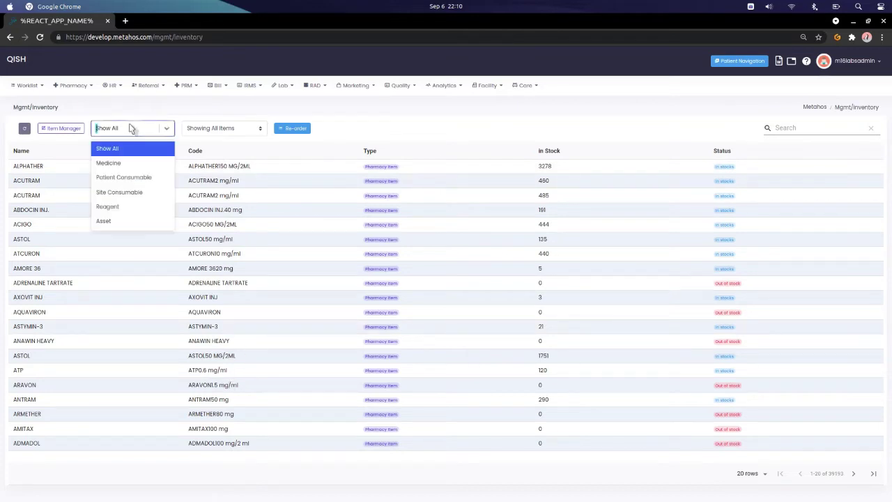
click(122, 165)
click(128, 128)
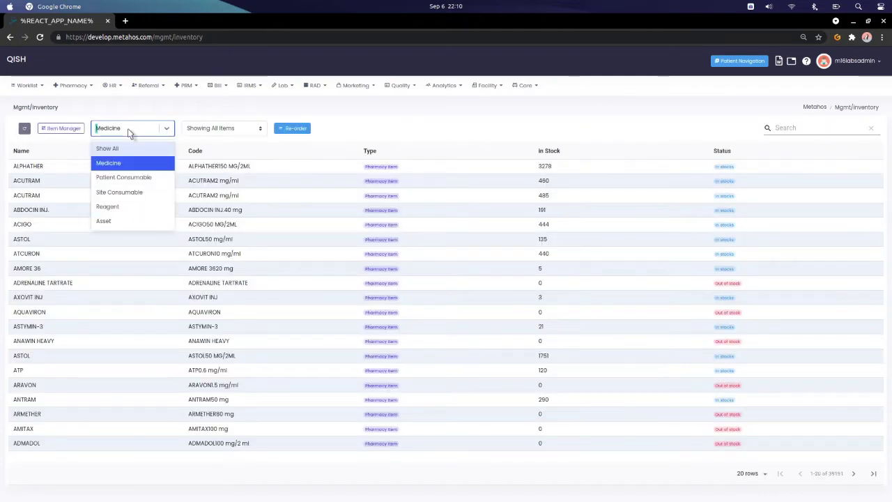
click(126, 178)
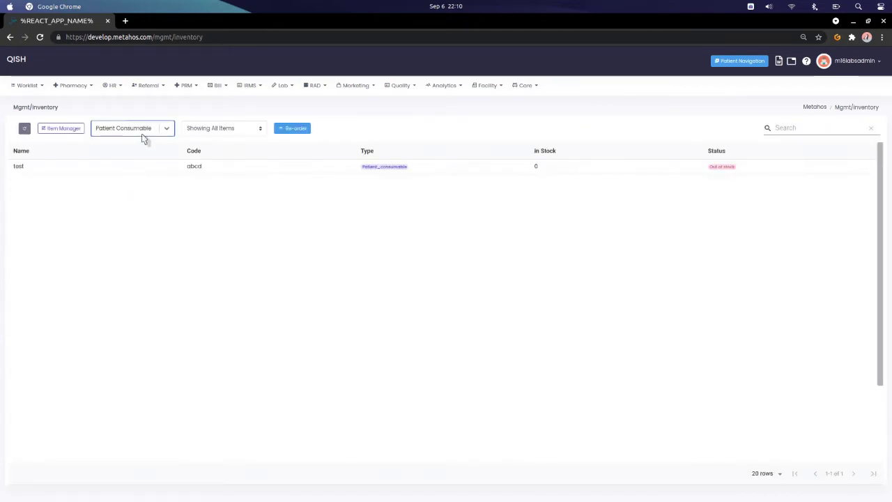
click(142, 134)
click(156, 189)
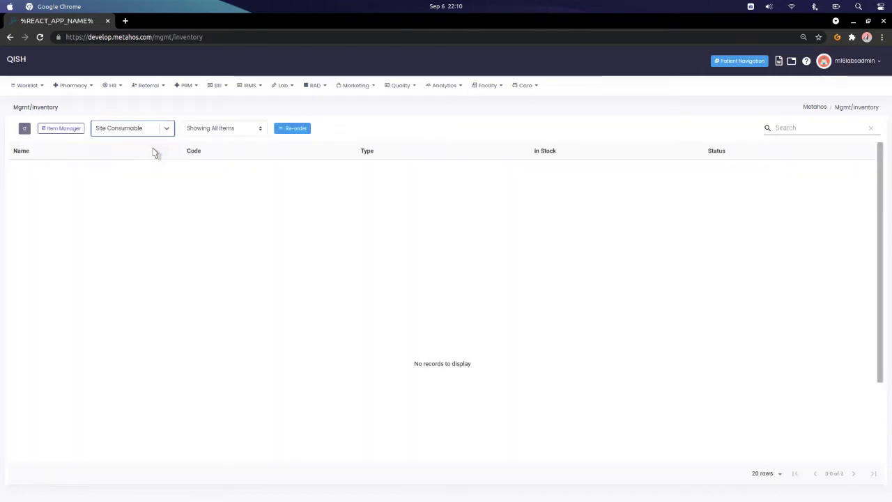
click(142, 131)
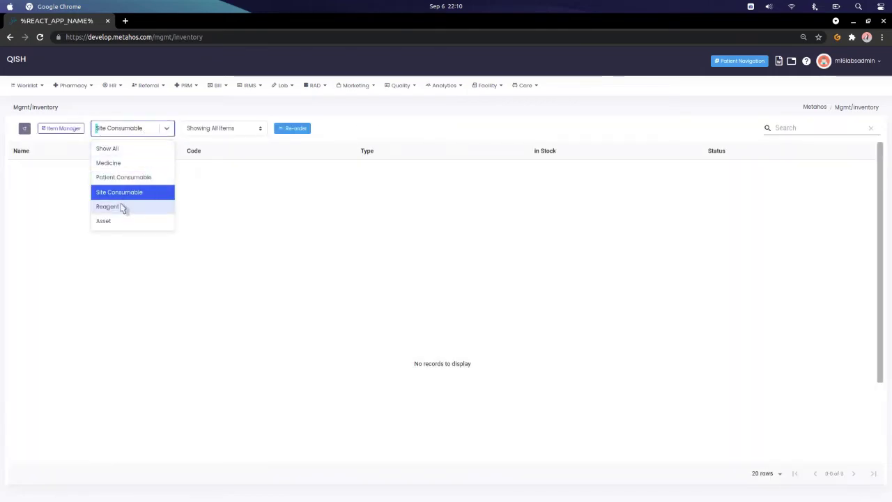
click(120, 207)
click(142, 134)
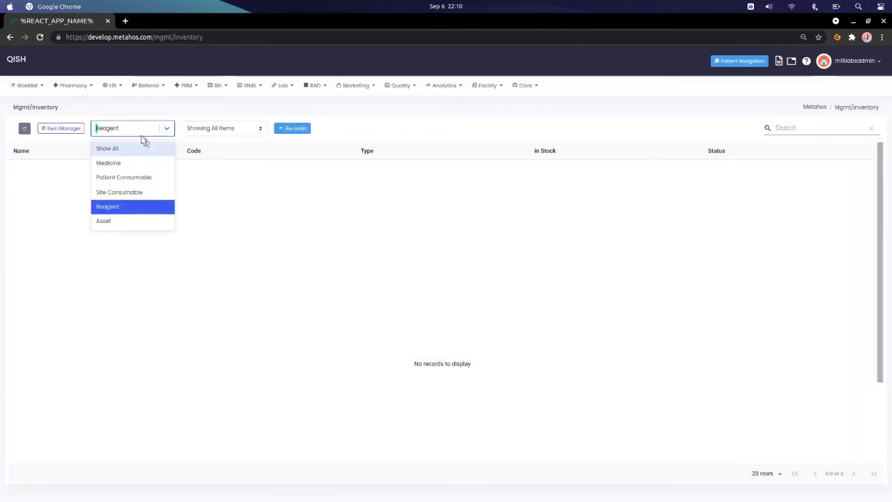
click(116, 221)
click(138, 131)
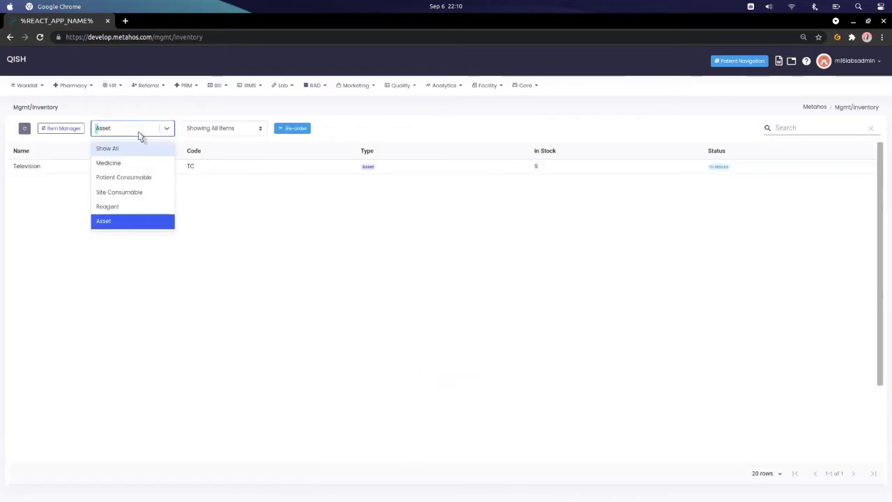
click(121, 150)
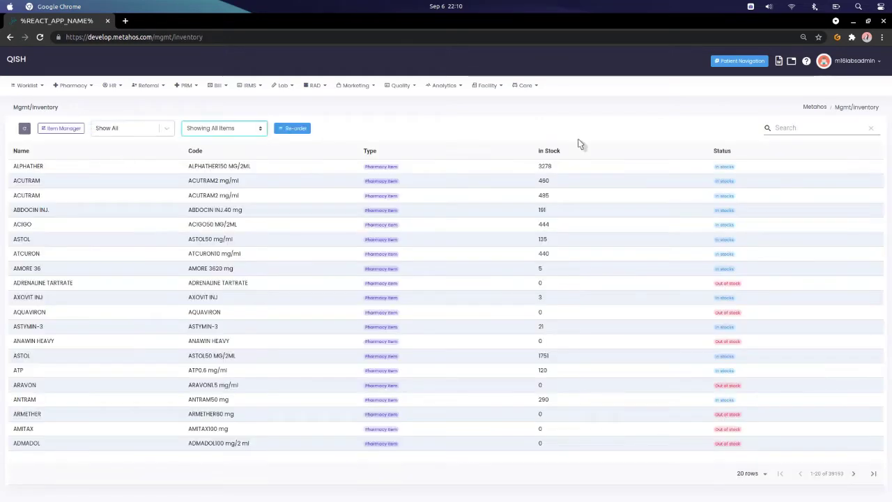
- Search for crocin and filter the list to Items @ Critical Par Level
click(816, 129)
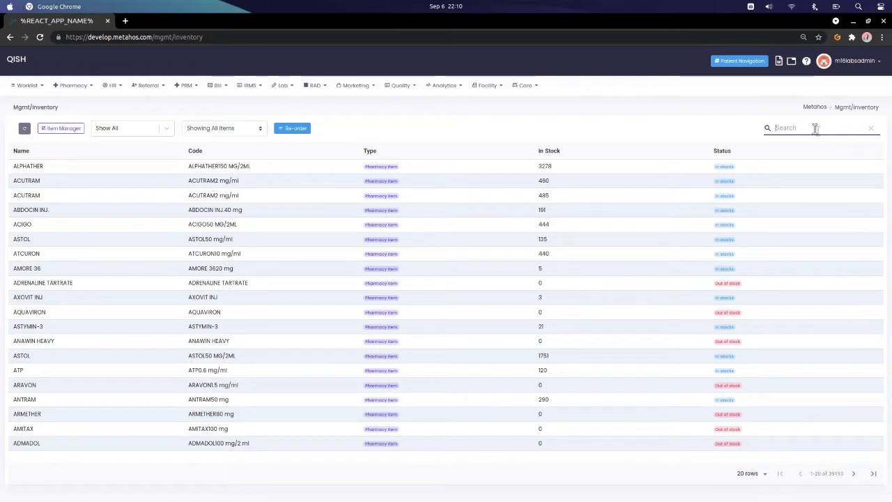
text(crocin)
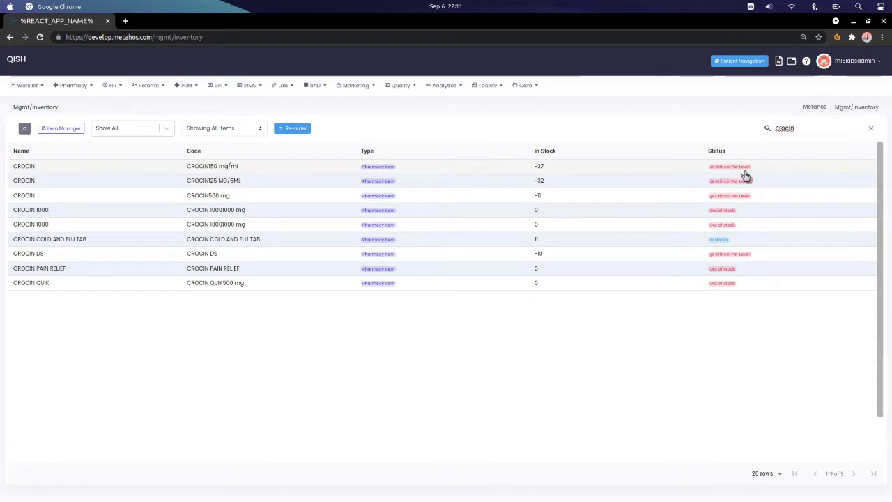
click(209, 132)
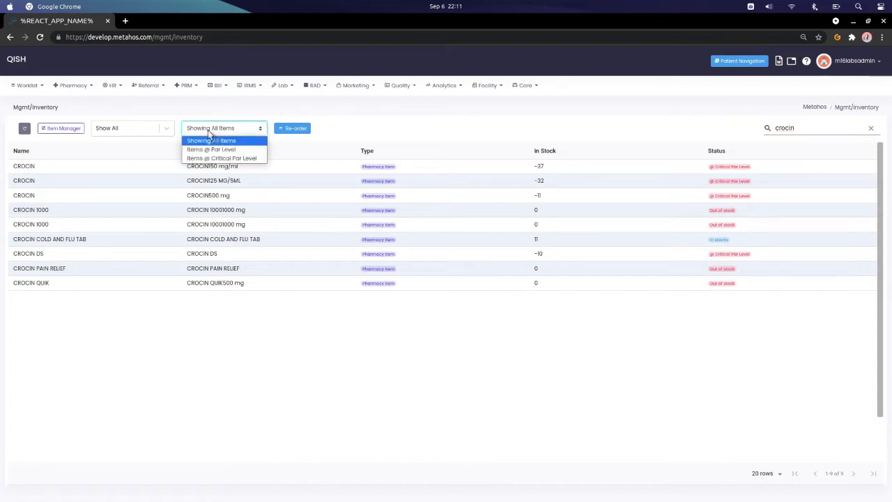
click(234, 159)
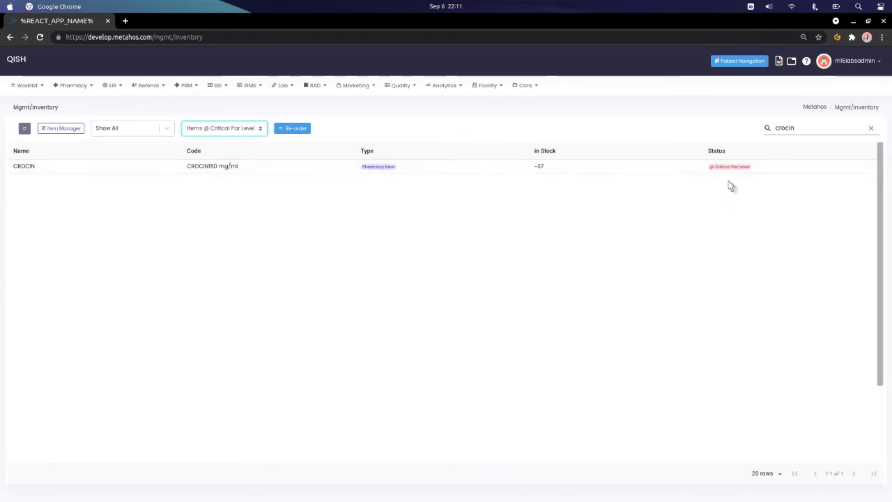
- Clear the search, show all items again, and open the Item Manager form
click(871, 129)
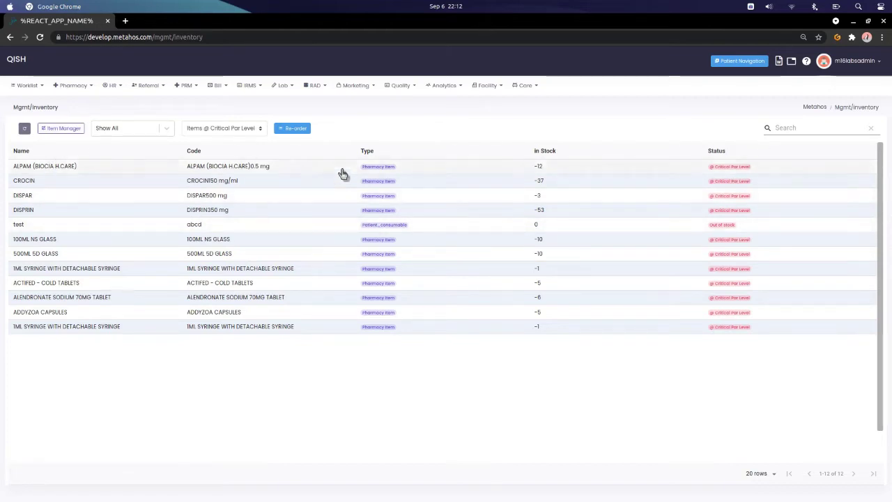
click(233, 131)
click(217, 142)
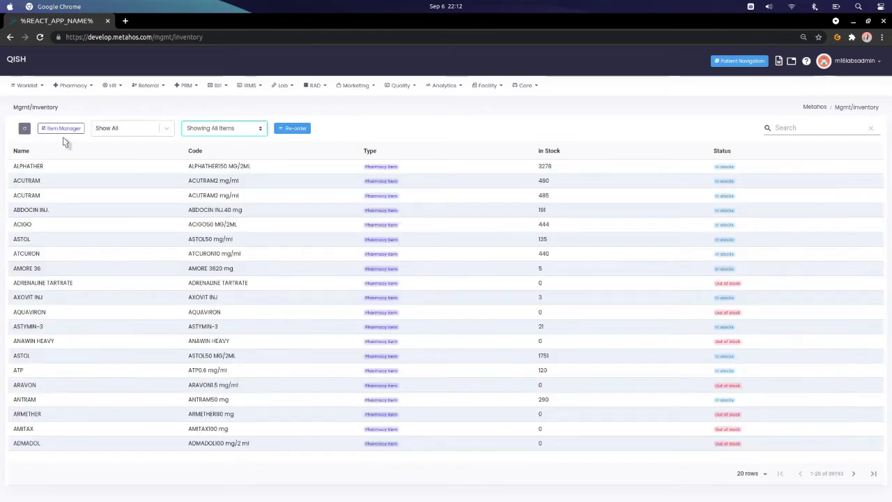
click(68, 129)
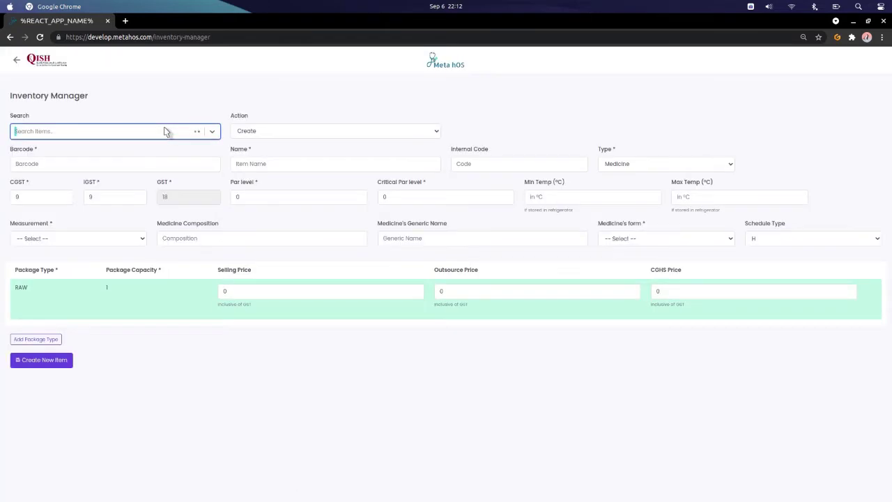
click(247, 134)
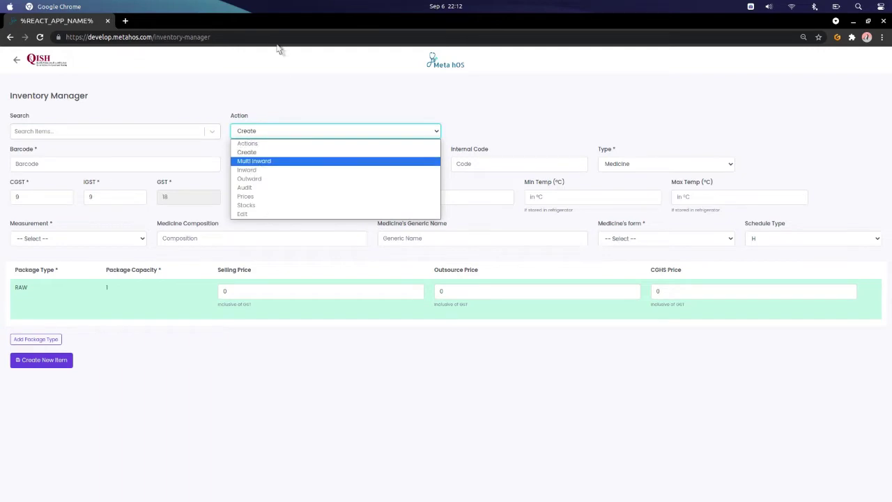
click(99, 136)
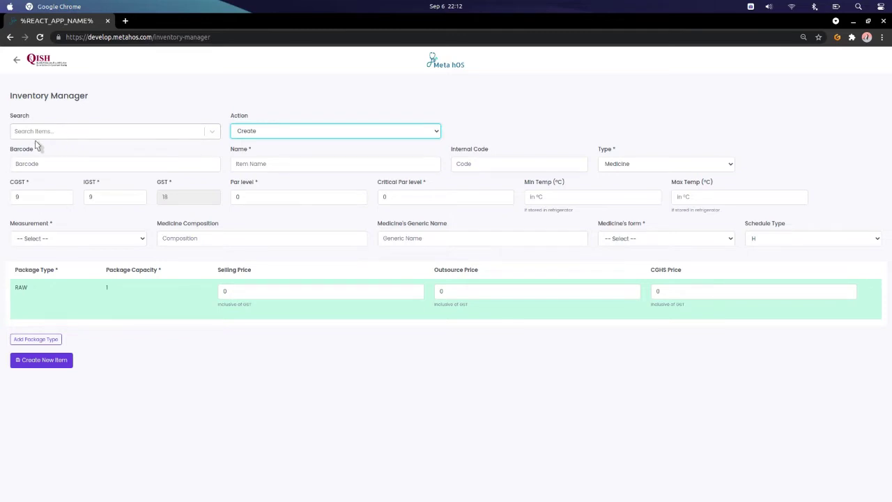
click(256, 137)
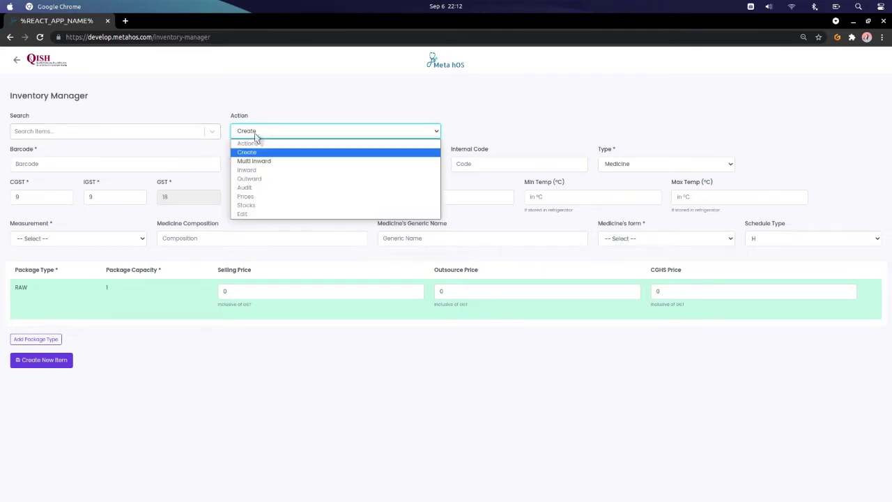
click(255, 136)
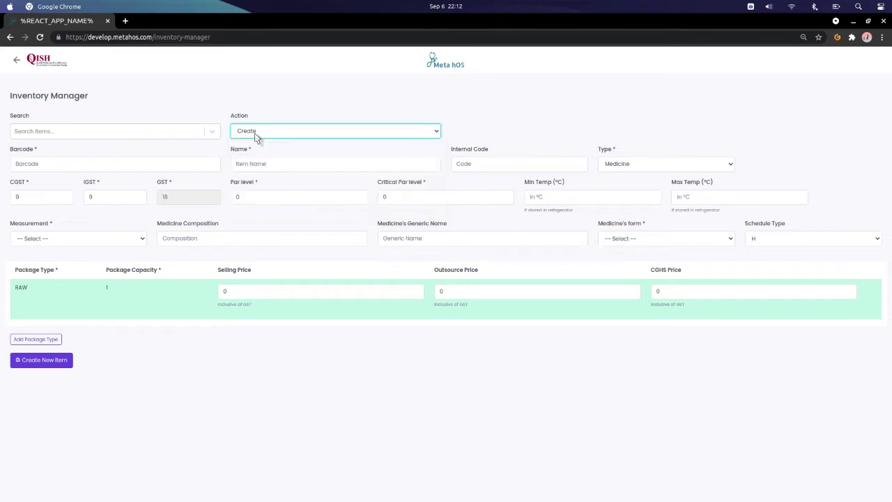
click(42, 164)
- Enter barcode B123456, name Demo-Item and internal code demo for the new item
text(8123456)
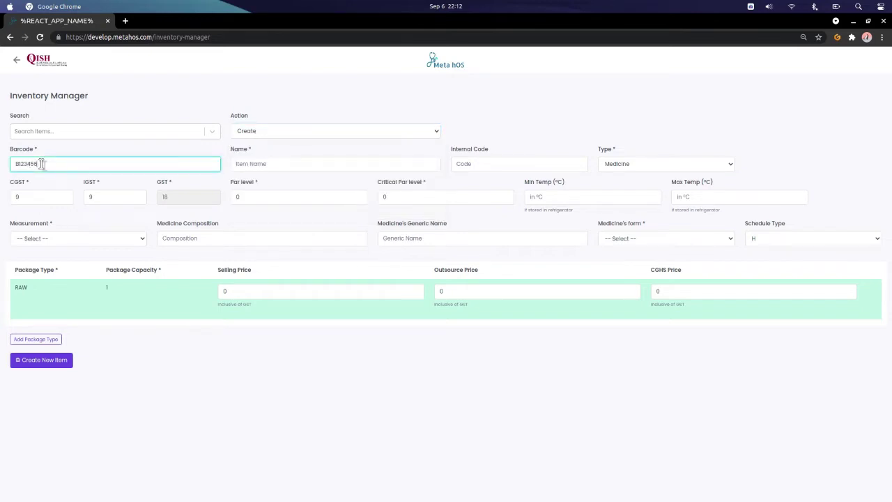
click(288, 159)
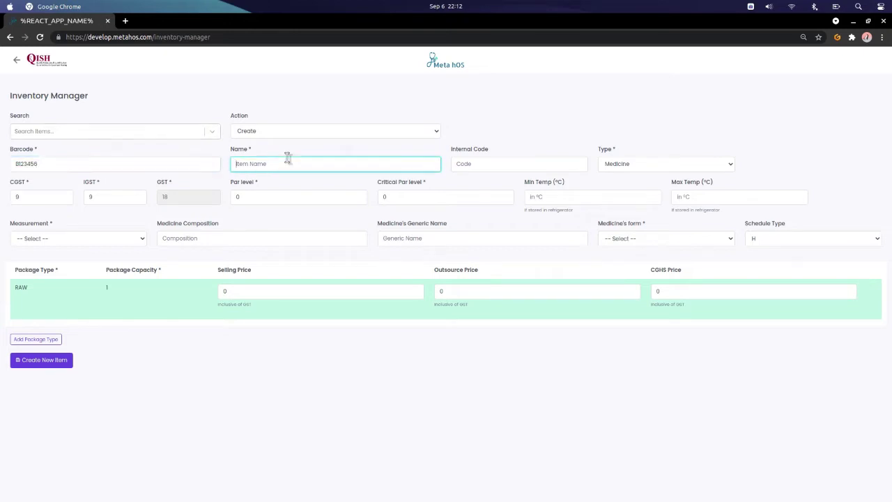
text(Demo-Item)
click(490, 160)
text(demo)
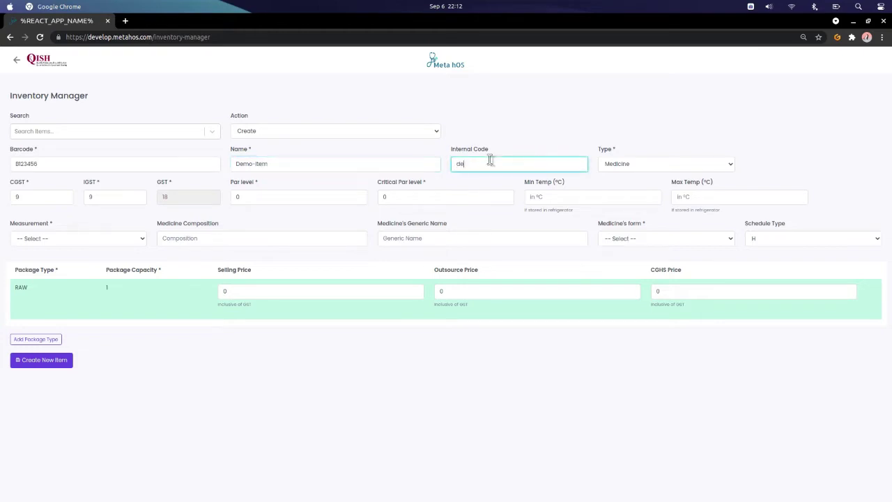
click(614, 168)
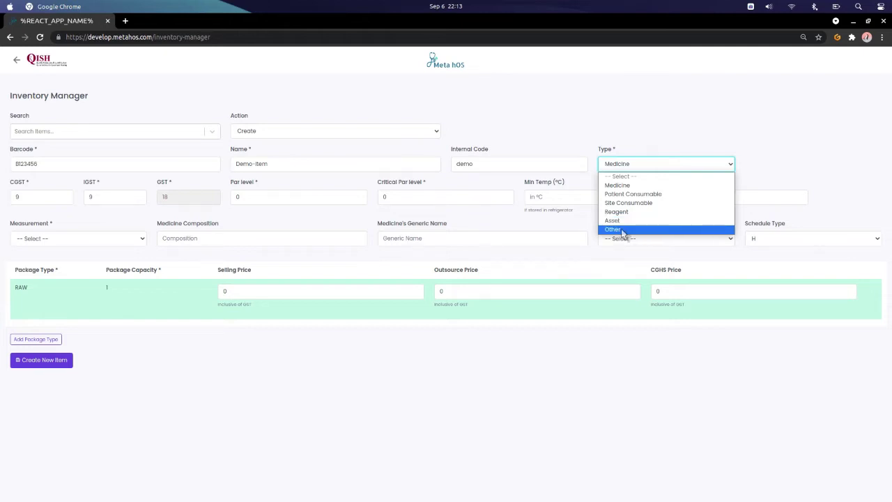
- Keep the Medicine type and set par level 5 and critical par level 2
click(621, 186)
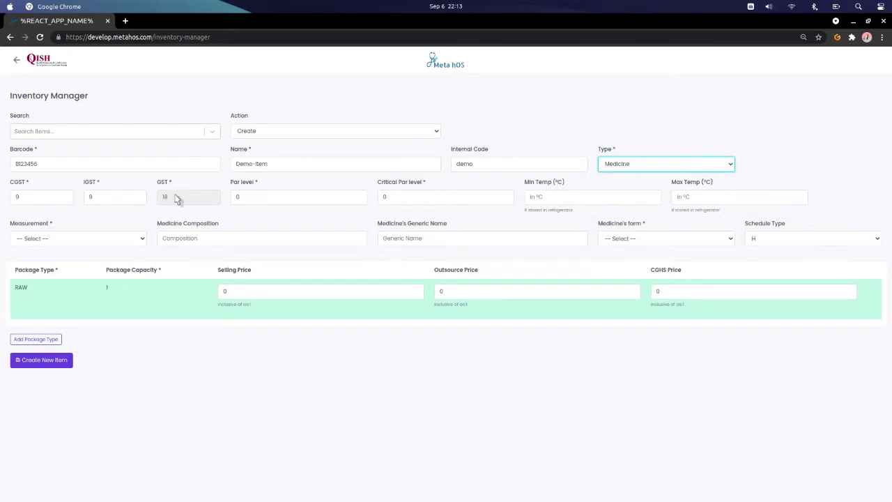
click(275, 196)
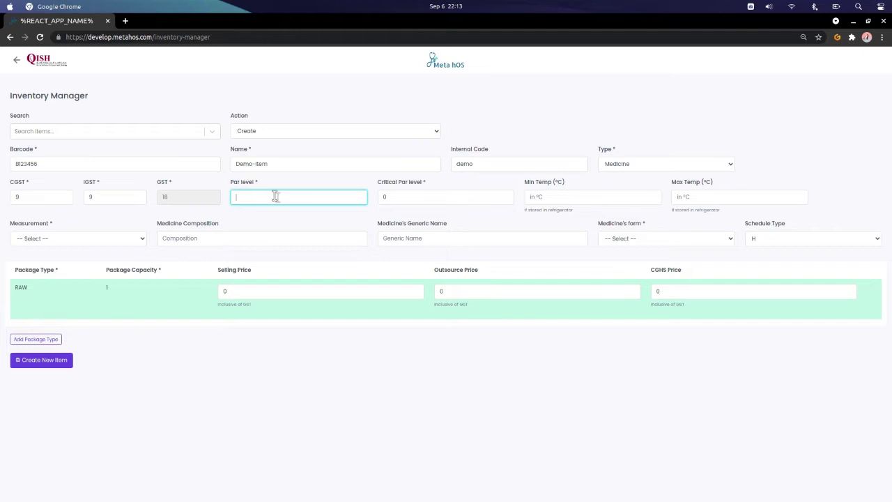
click(408, 195)
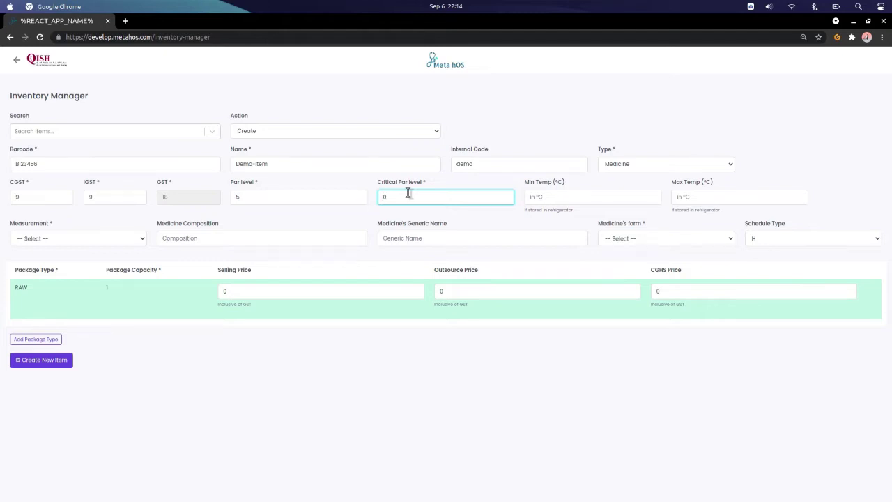
key(BackSpace)
click(556, 199)
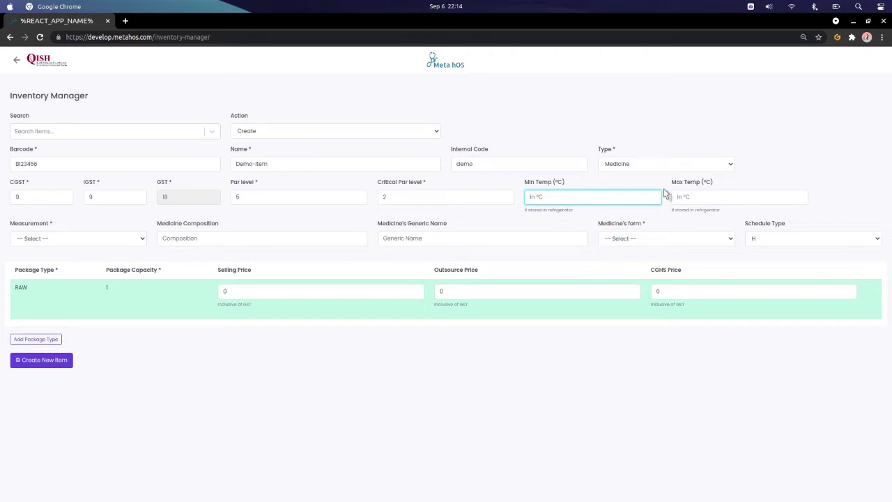
click(67, 244)
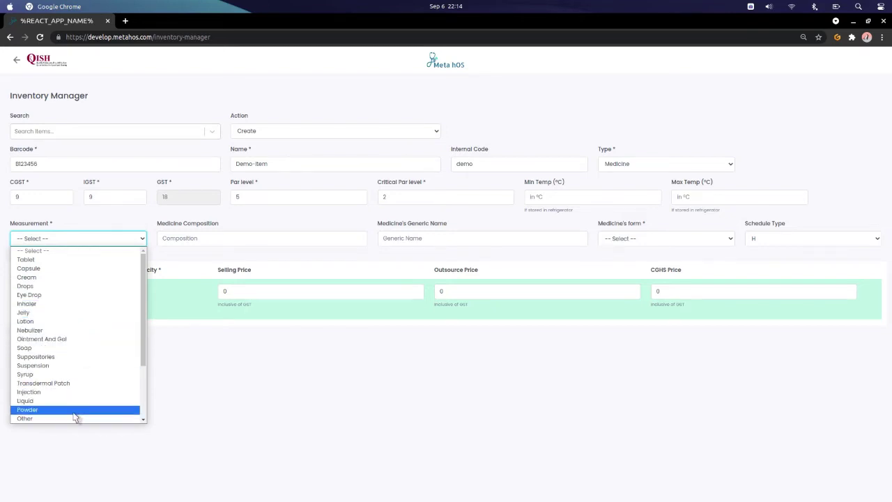
- Choose Tablet as the measurement unit, which also makes the medicine form Tablet
scroll(73, 411, down, 3)
scroll(74, 416, down, 1)
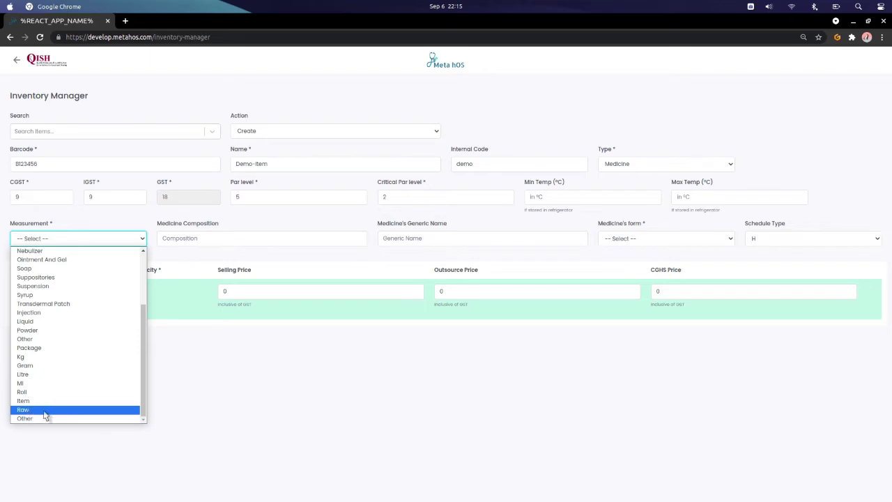
scroll(89, 319, up, 3)
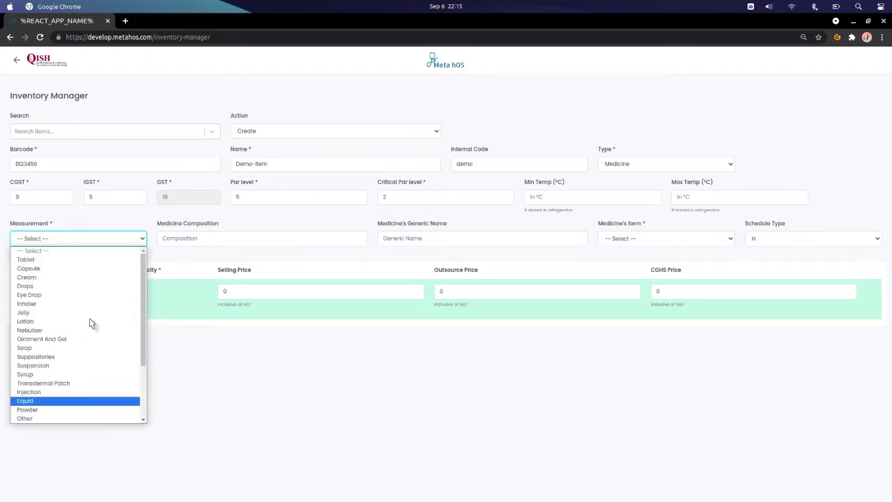
click(35, 259)
click(263, 242)
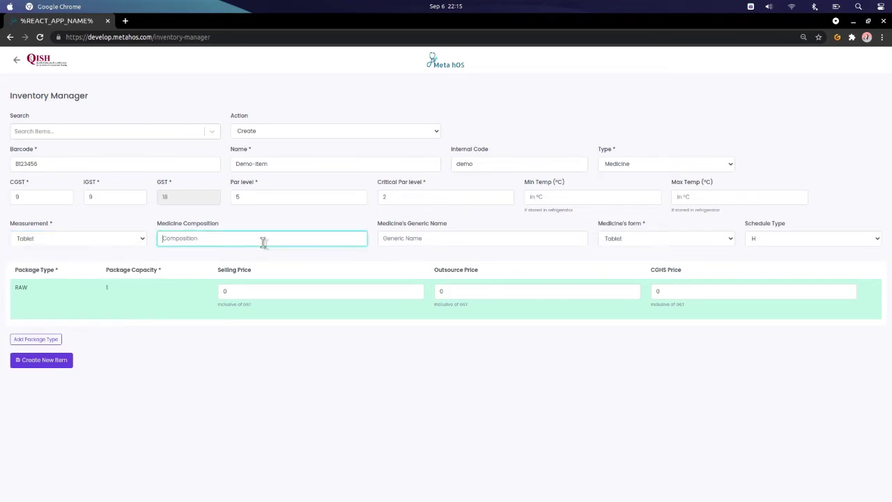
- Enter composition demo-chemical and generic name demo-medicine
text(demo-chemical)
click(396, 235)
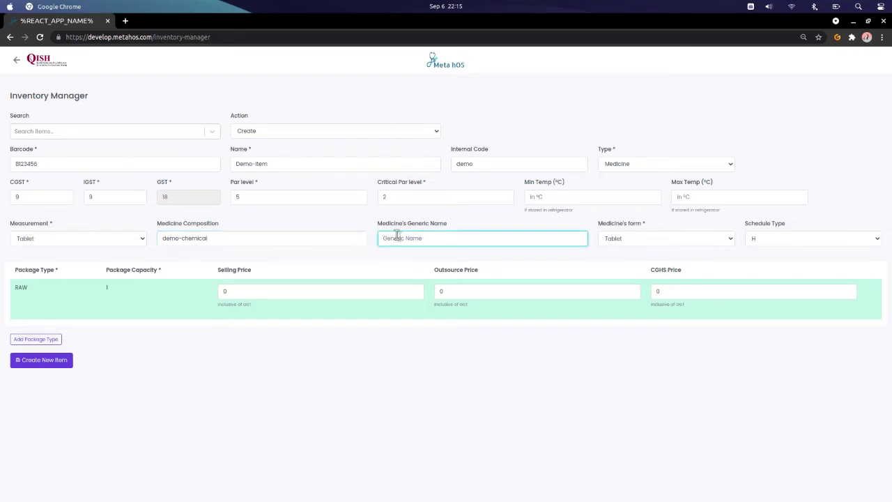
text(demo-medicine)
click(624, 238)
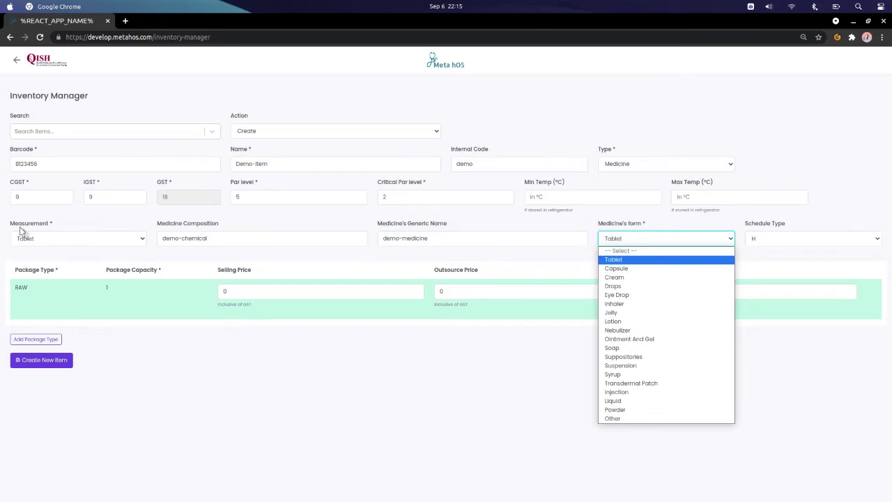
- Switch the measurement unit to Kg while keeping Tablet as the medicine form
click(54, 239)
click(55, 238)
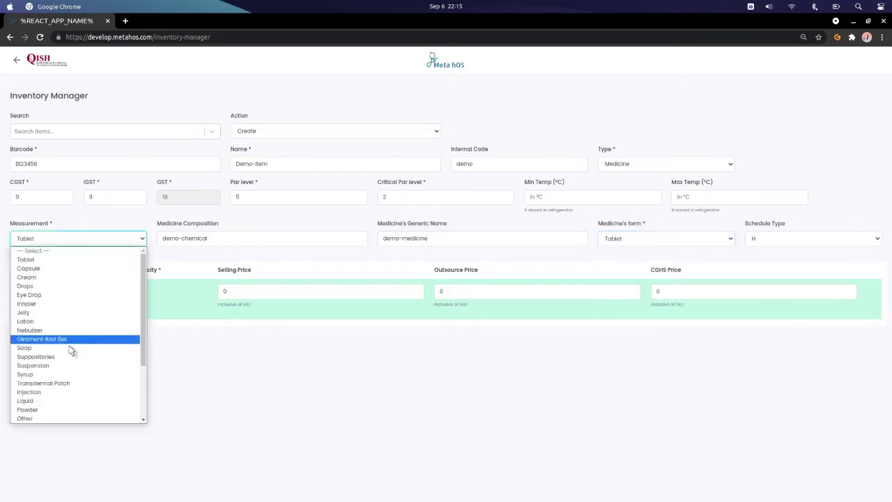
scroll(70, 362, down, 2)
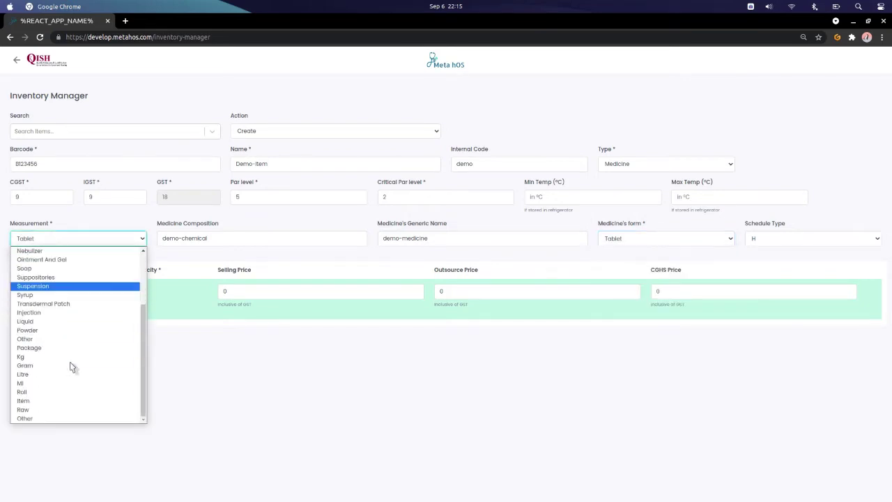
click(31, 357)
click(649, 237)
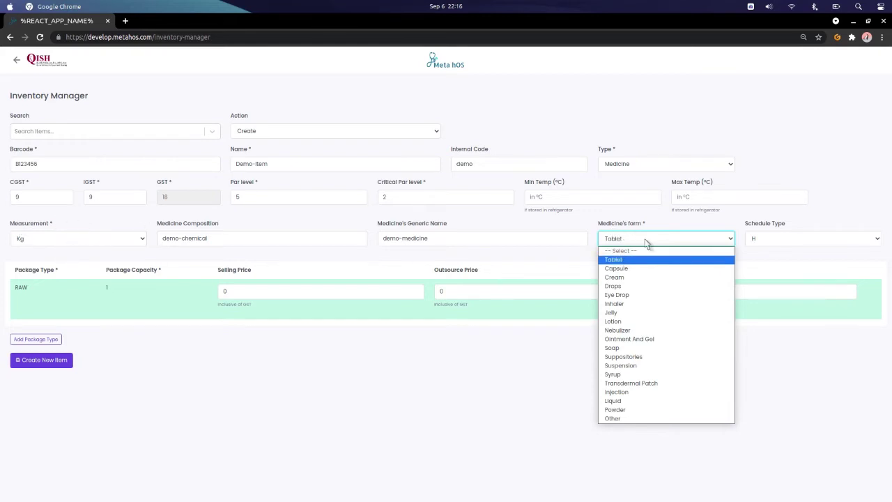
click(616, 260)
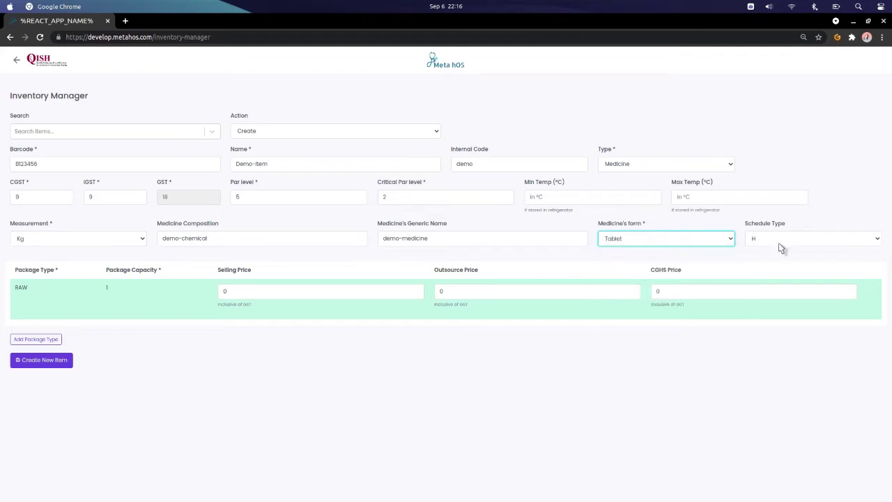
click(780, 244)
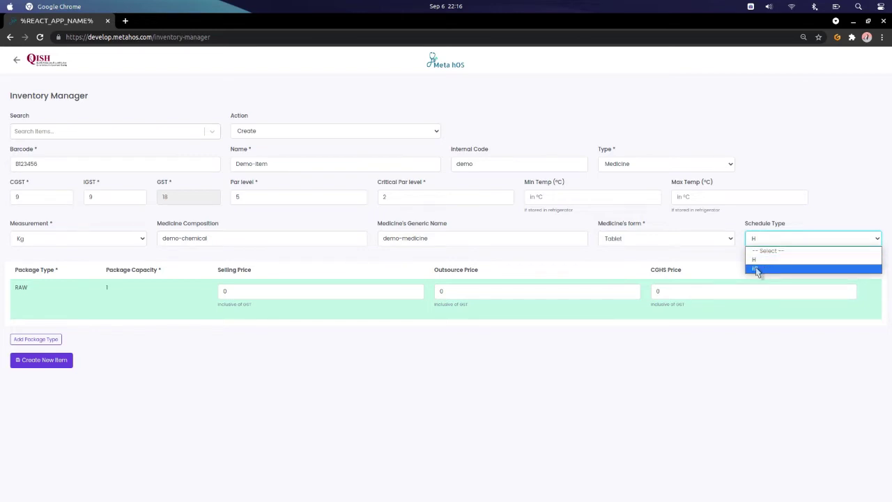
click(757, 269)
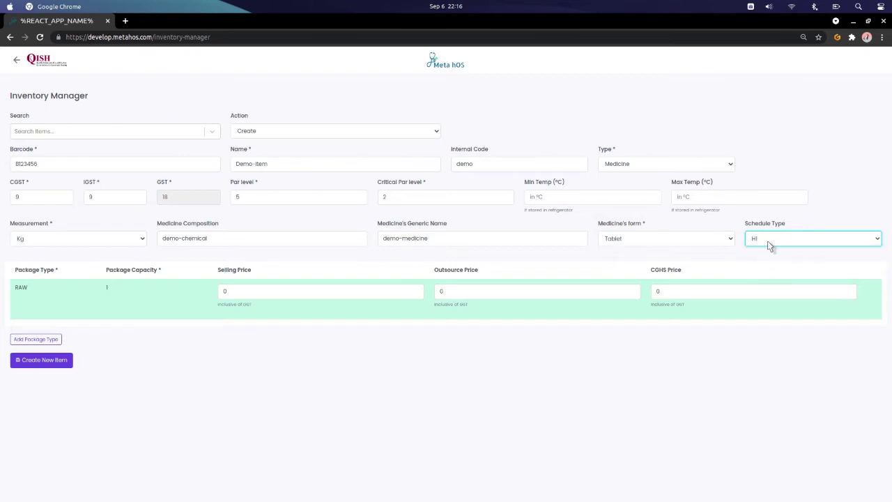
click(767, 240)
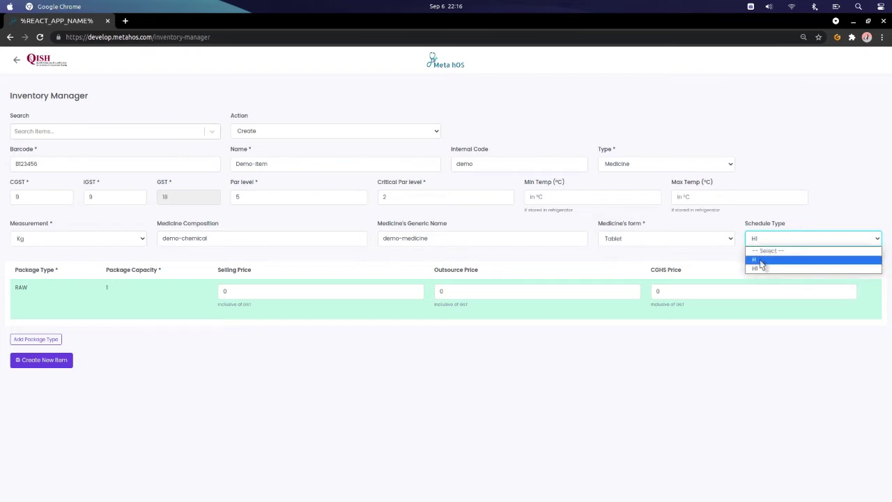
click(759, 260)
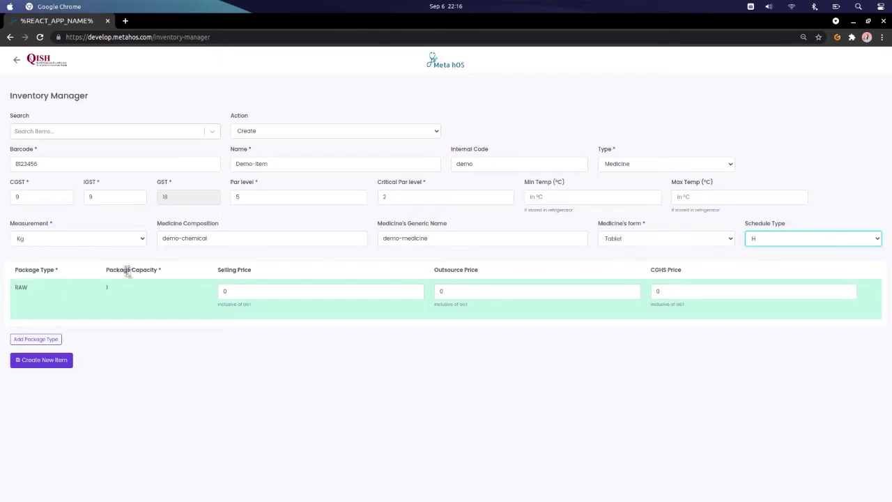
- Enter 10 as the RAW package's selling, outsource and CGHS prices
click(250, 291)
key(BackSpace)
text(10)
click(478, 293)
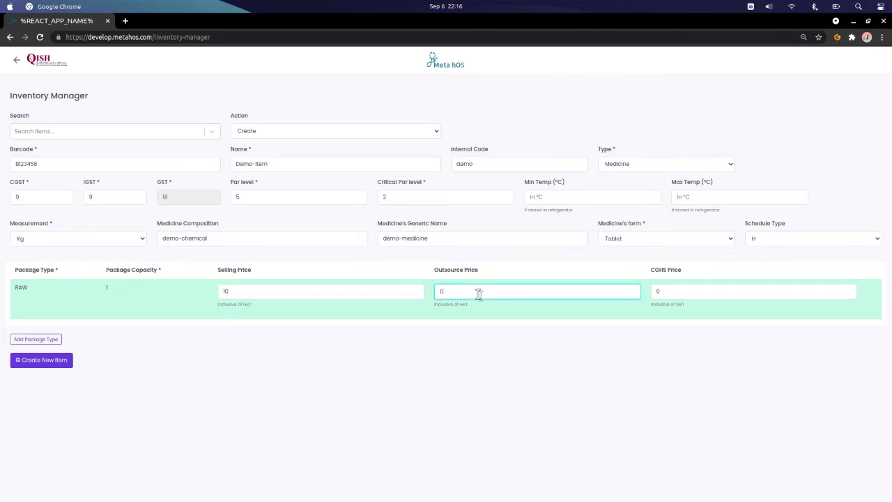
text(10)
key(BackSpace)
key(BackSpace)
click(681, 290)
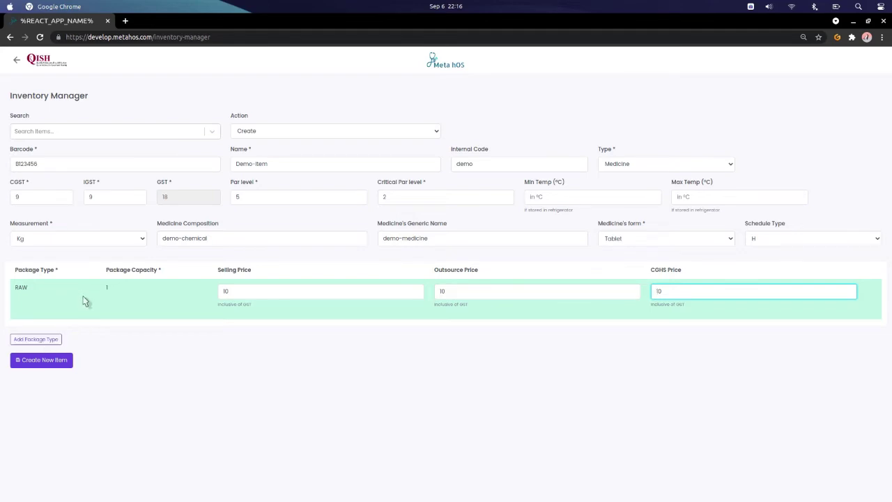
- Add a Stripe package with capacity 6 and selling, outsource and CGHS prices of 50
click(35, 339)
click(32, 334)
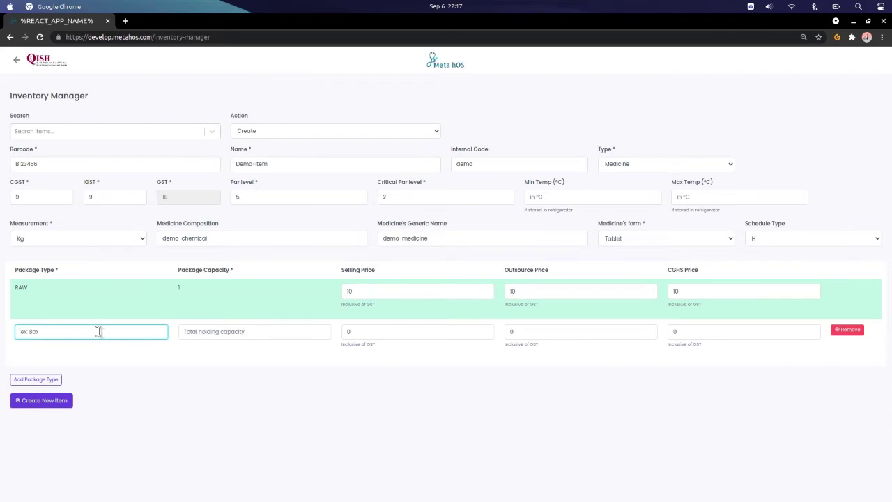
text(Stripe)
click(228, 334)
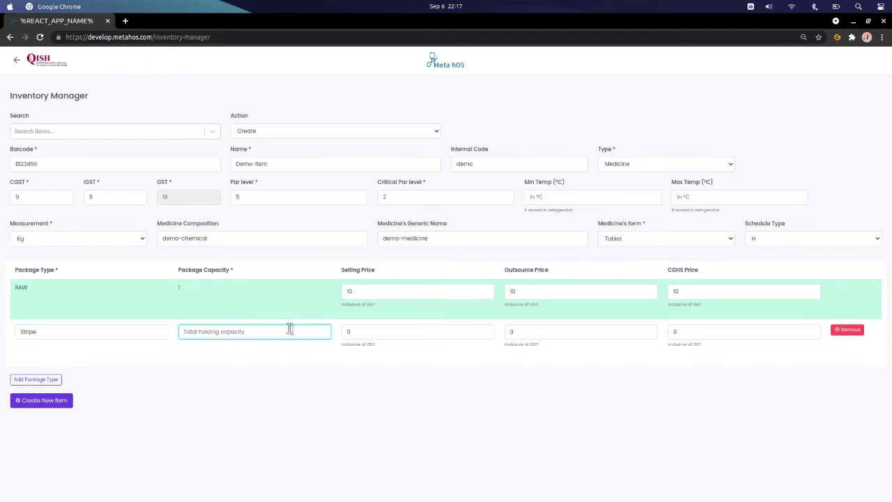
text(6)
click(375, 332)
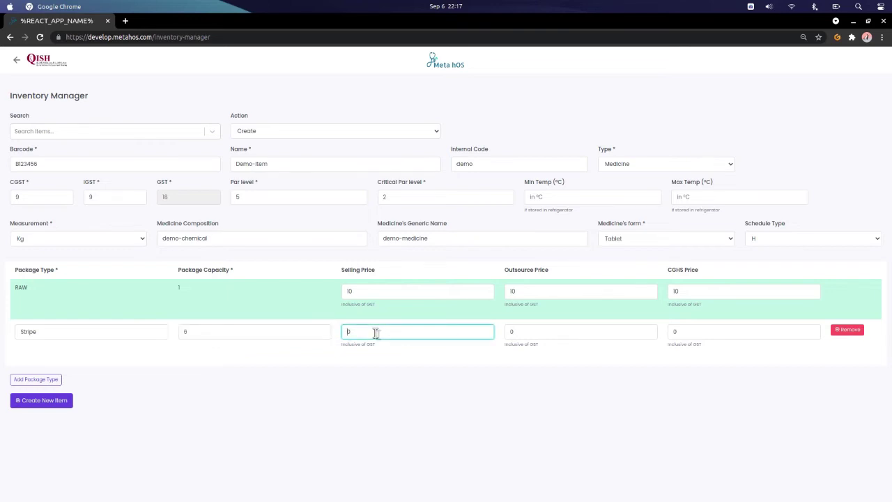
text(50)
click(515, 330)
text(50)
click(719, 328)
text(50)
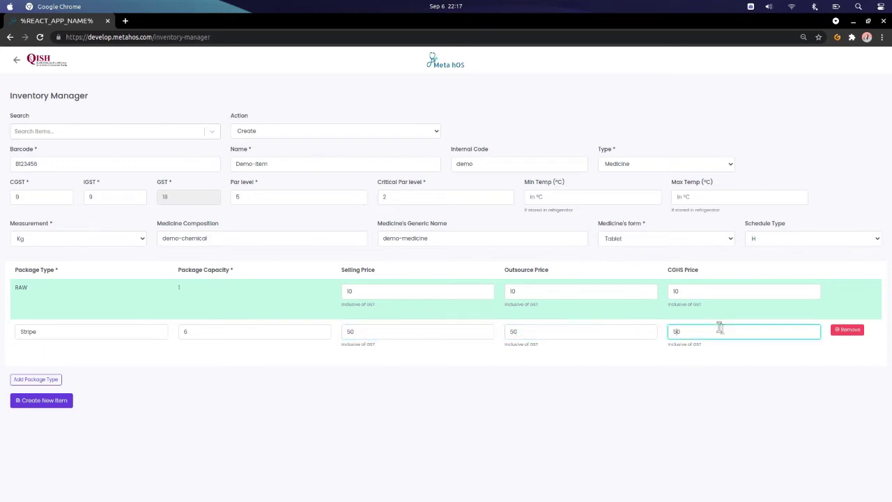
- Add a Box package with capacity 30 and prices of 150, then create the item
click(28, 380)
click(24, 374)
text(Box)
click(190, 373)
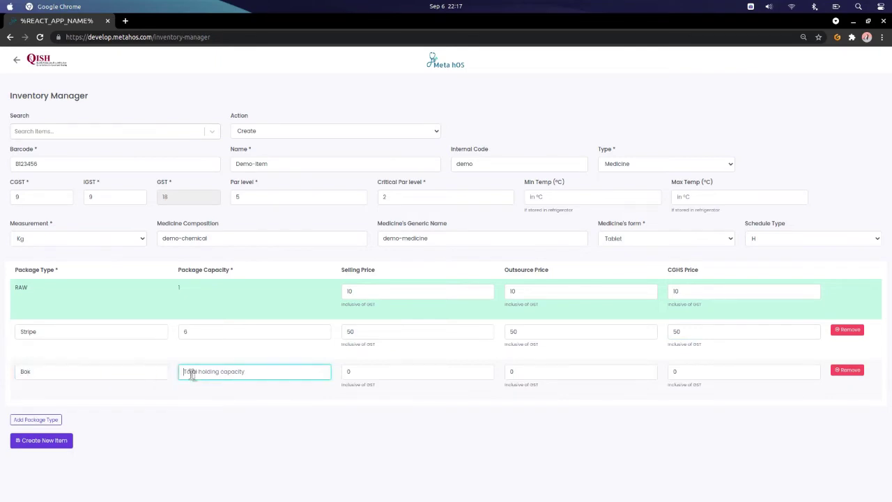
text(30)
click(362, 372)
text(150)
click(563, 369)
text(150)
click(704, 376)
text(15)
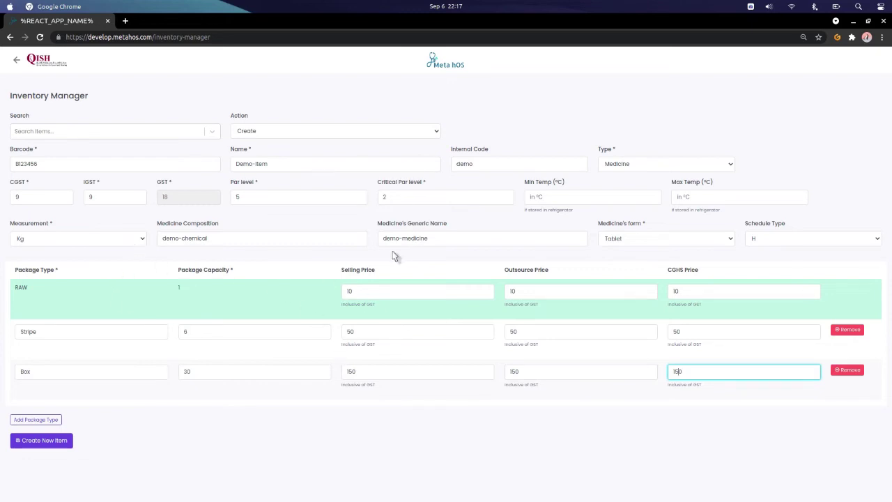
click(60, 443)
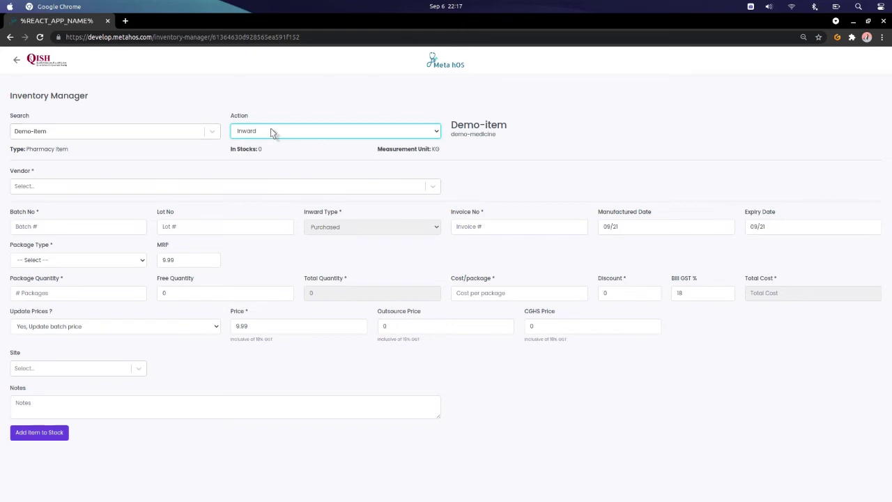
- Search for Demo-Item, load it, and bring up its actions to choose Inward
click(76, 136)
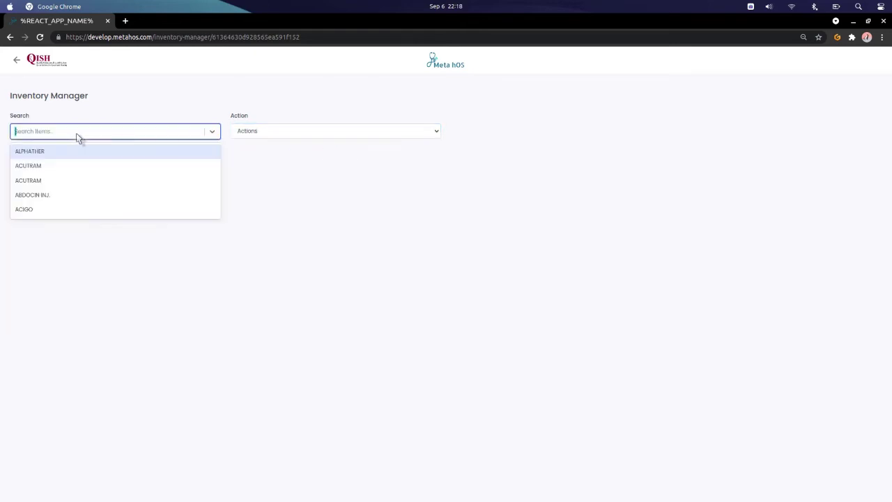
text(Demo)
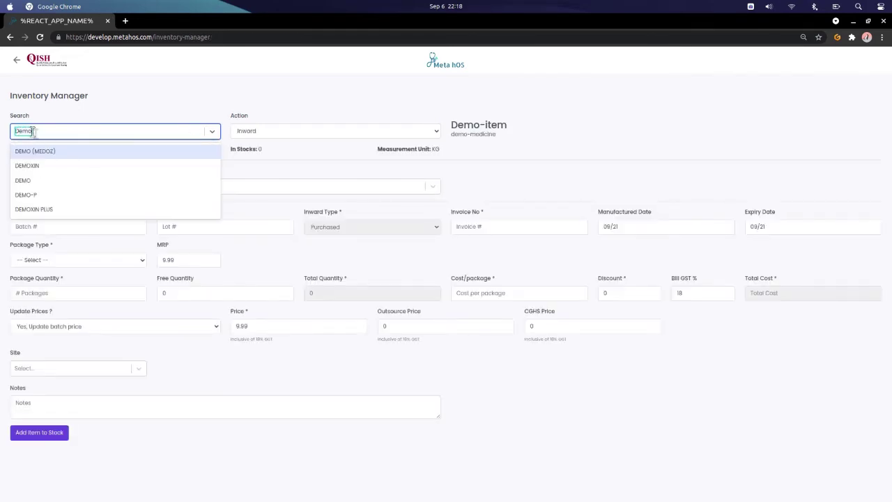
text(-Item)
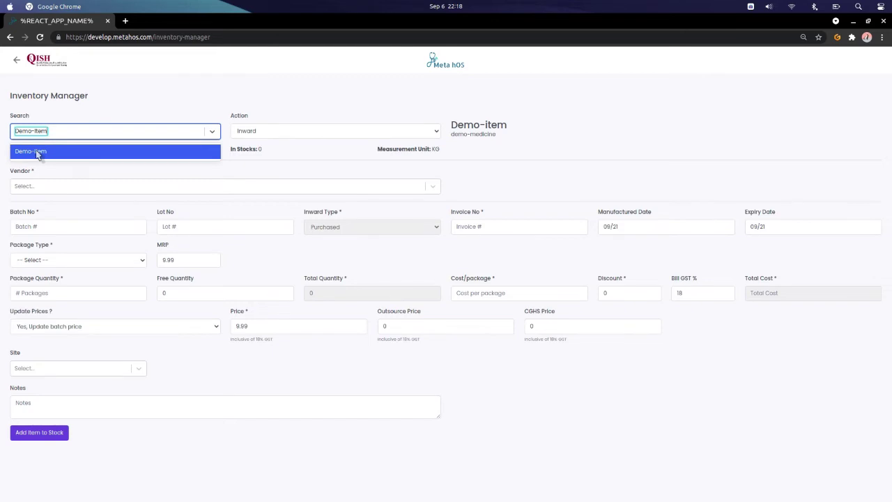
click(36, 152)
click(257, 136)
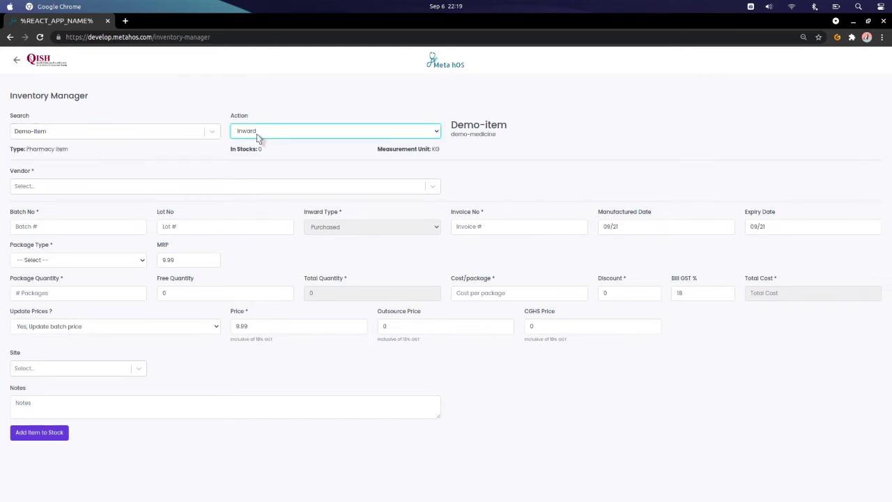
click(257, 136)
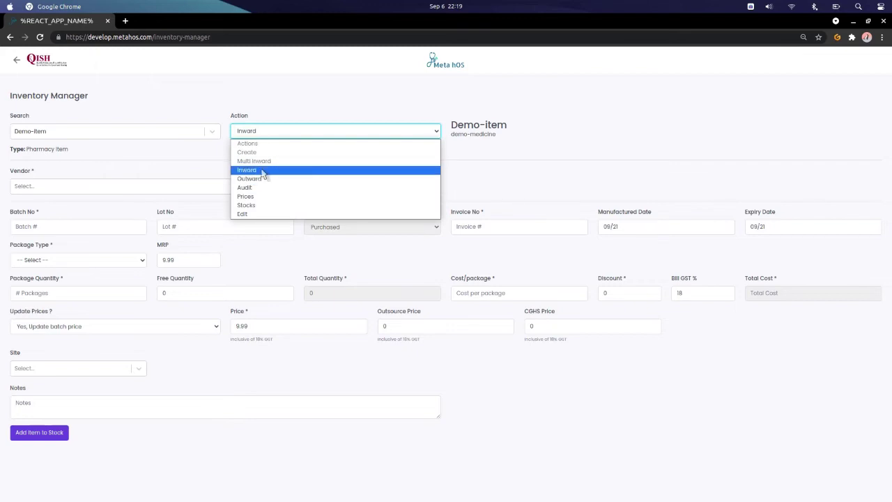